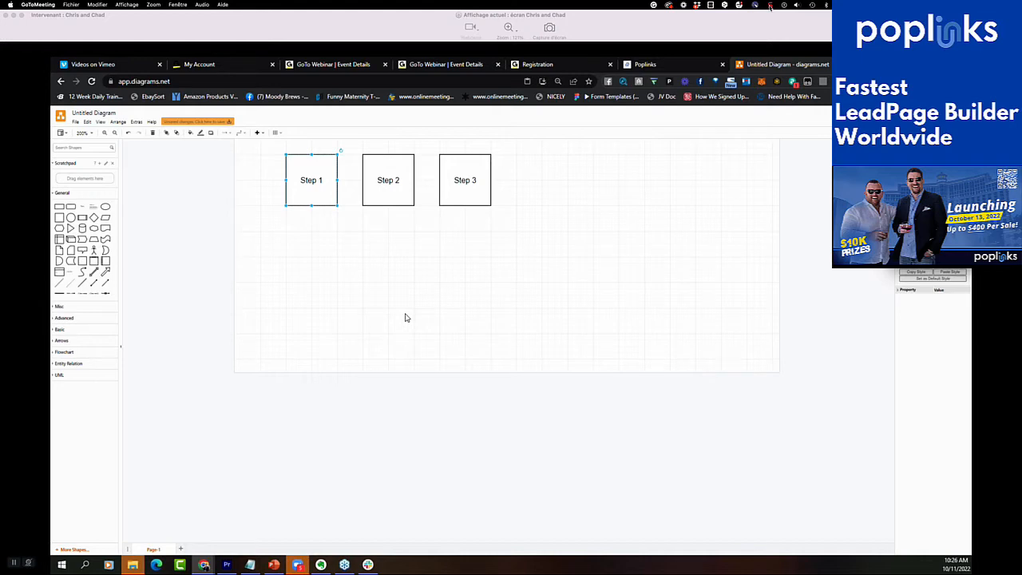
- Add a four-line text label reading "Im going to give you / 25 backgrounds / to be used / created AI" beneath the Step 1 box
{"action": "left_click", "coordinate": [356, 284]}
{"action": "double_click", "coordinate": [356, 284]}
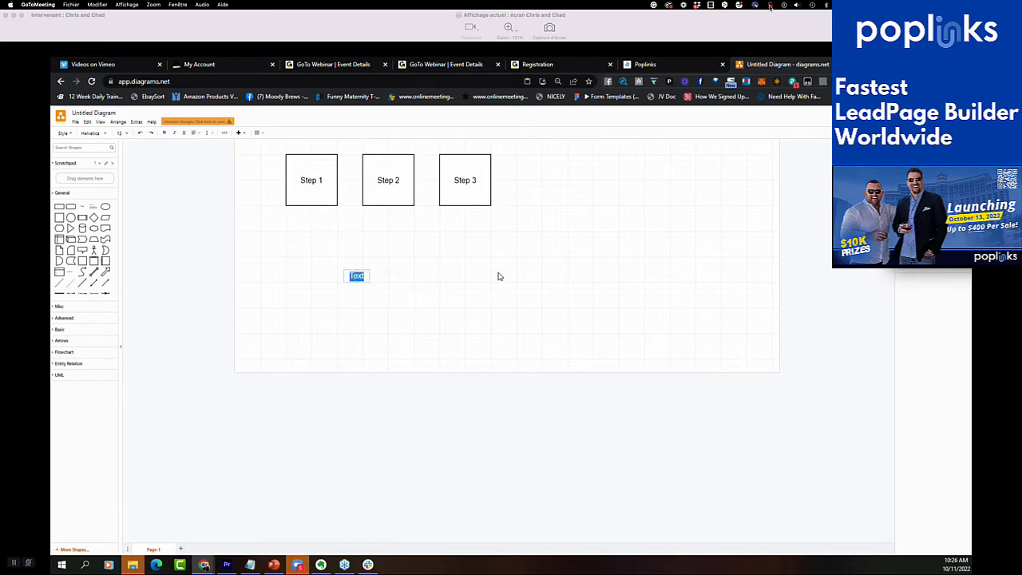
{"action": "type", "text": "Im going to give you"}
{"action": "key", "text": "Return"}
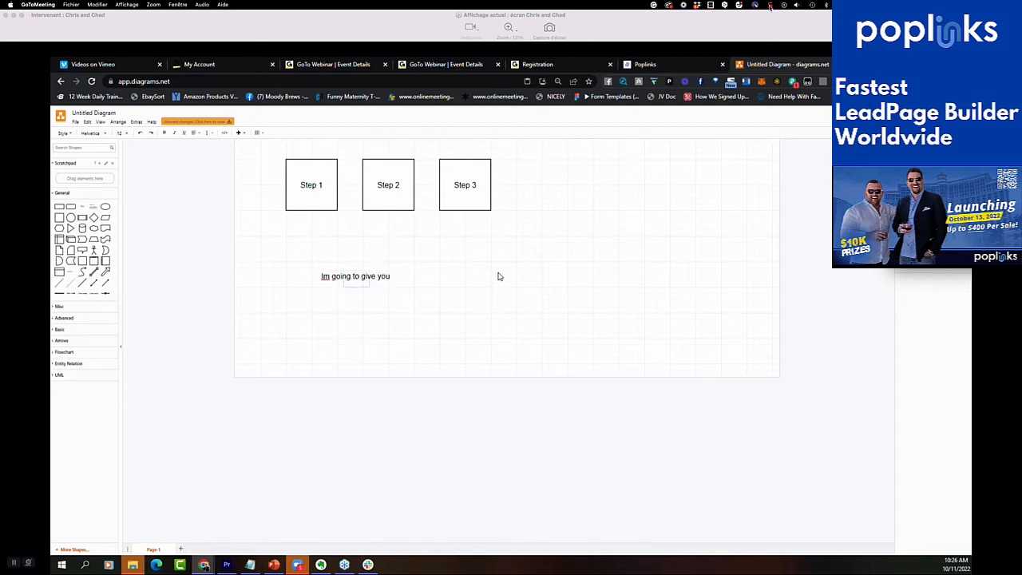
{"action": "type", "text": "25 backgrounds"}
{"action": "key", "text": "Return"}
{"action": "type", "text": "to"}
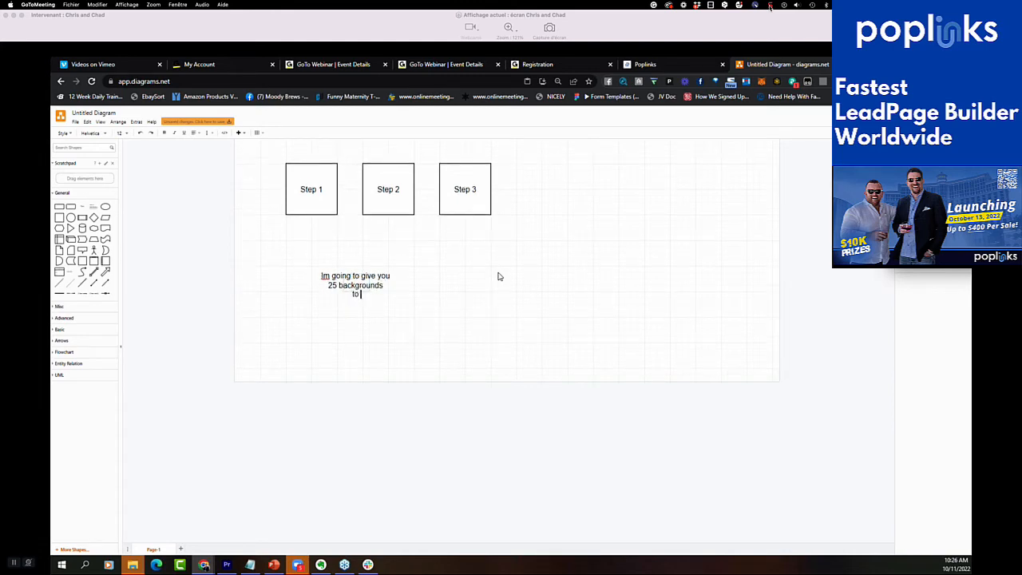
{"action": "type", "text": " be used"}
{"action": "key", "text": "Return"}
{"action": "type", "text": "crea"}
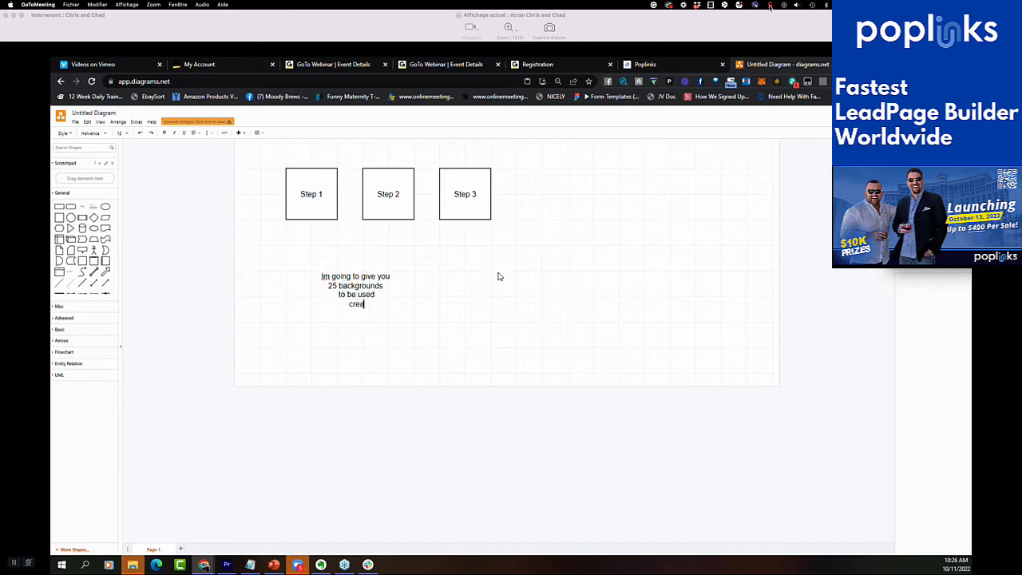
{"action": "type", "text": "ted AI"}
{"action": "left_click", "coordinate": [463, 385]}
{"action": "left_click_drag", "start_coordinate": [365, 292], "coordinate": [317, 255]}
- Duplicate the four-line text label and place the copy beneath the Step 2 box
{"action": "right_click", "coordinate": [319, 257]}
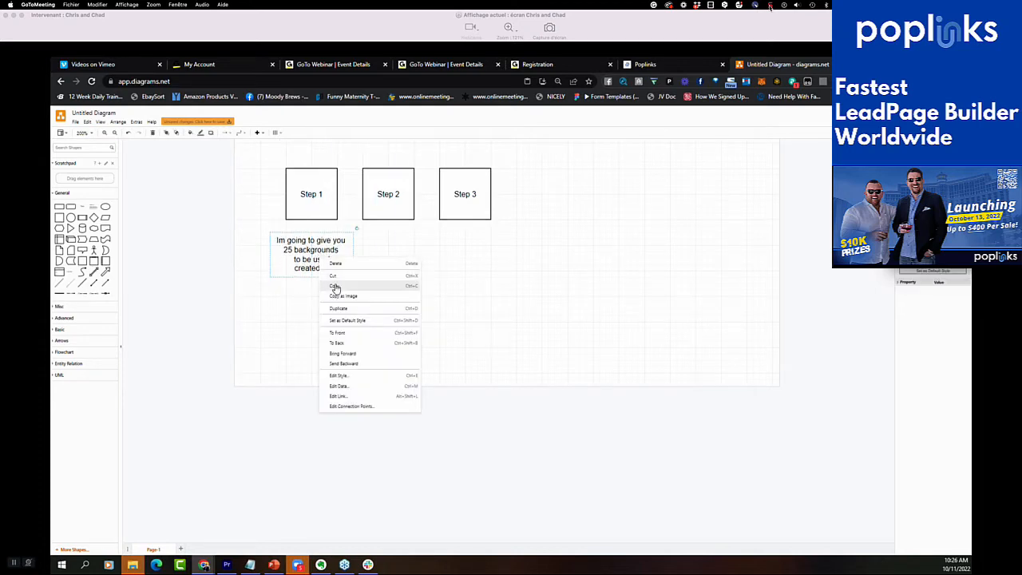
{"action": "left_click", "coordinate": [334, 288]}
{"action": "right_click", "coordinate": [473, 323]}
{"action": "left_click", "coordinate": [487, 333]}
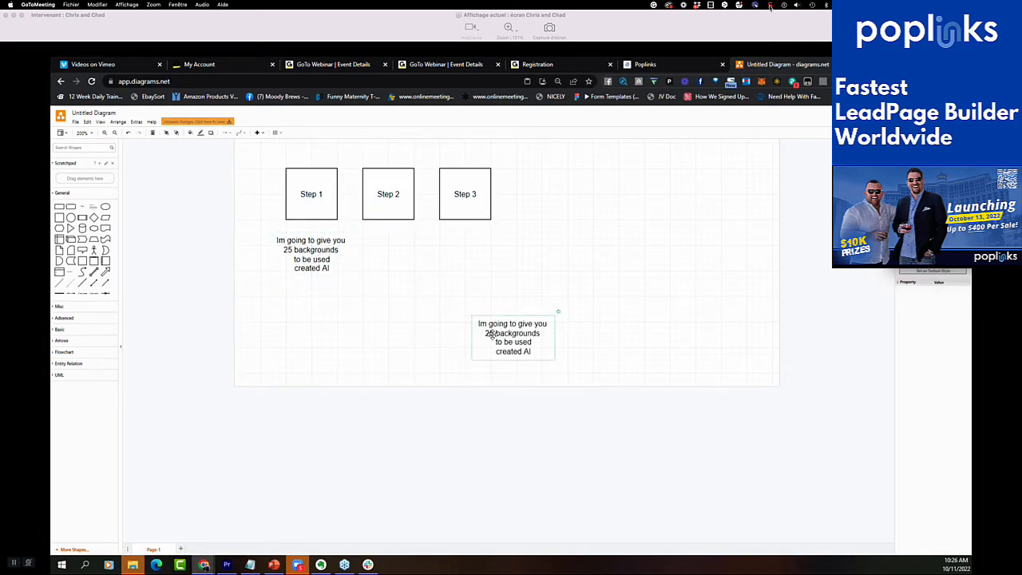
{"action": "left_click_drag", "start_coordinate": [493, 332], "coordinate": [397, 255]}
- Replace all the text of the label beneath the Step 2 box with "Delivery"
{"action": "triple_click", "coordinate": [397, 256]}
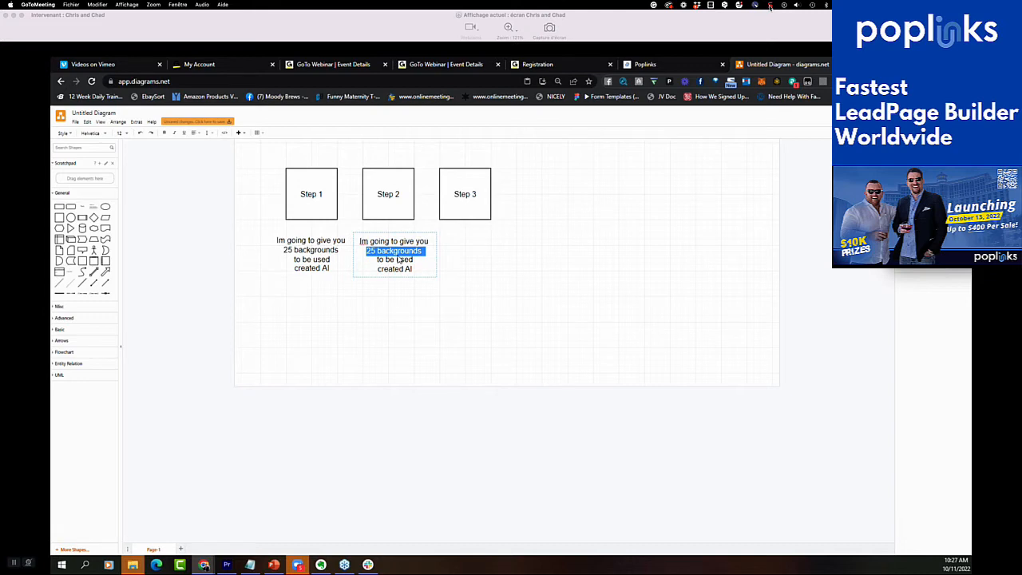
{"action": "left_click", "coordinate": [410, 269]}
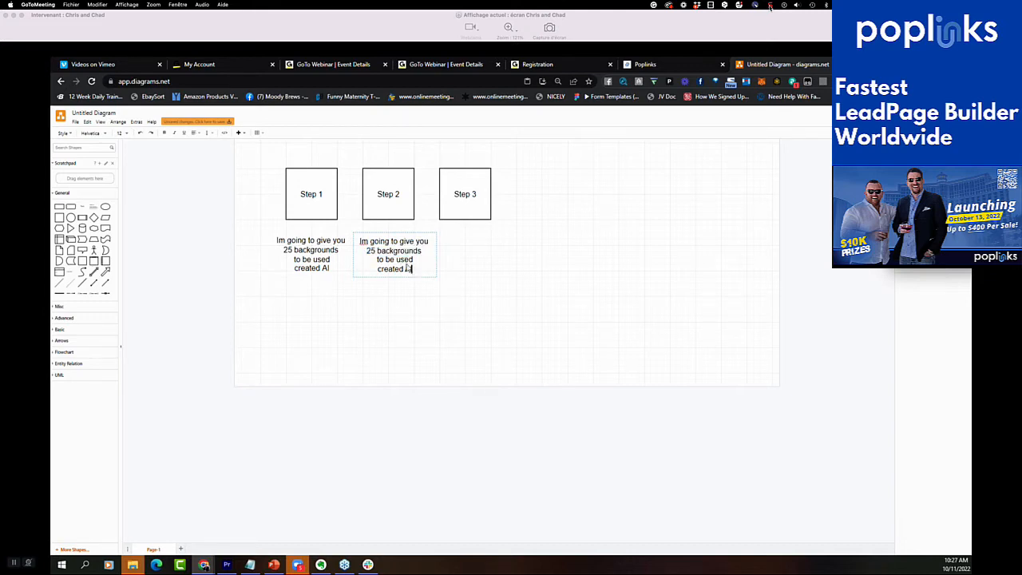
{"action": "key", "text": "ctrl+a"}
{"action": "type", "text": "Delive"}
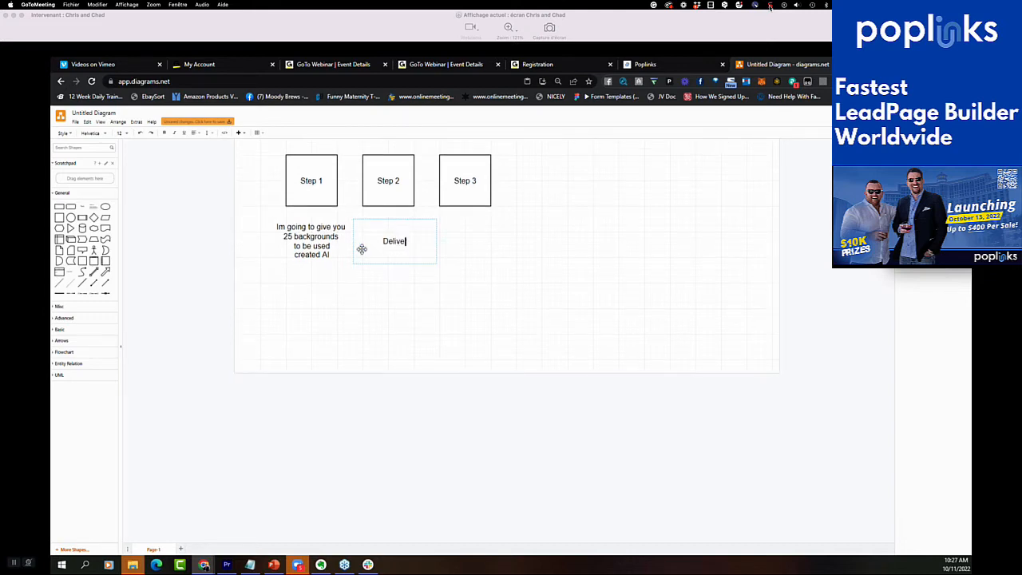
{"action": "type", "text": "ry"}
{"action": "left_click", "coordinate": [405, 297]}
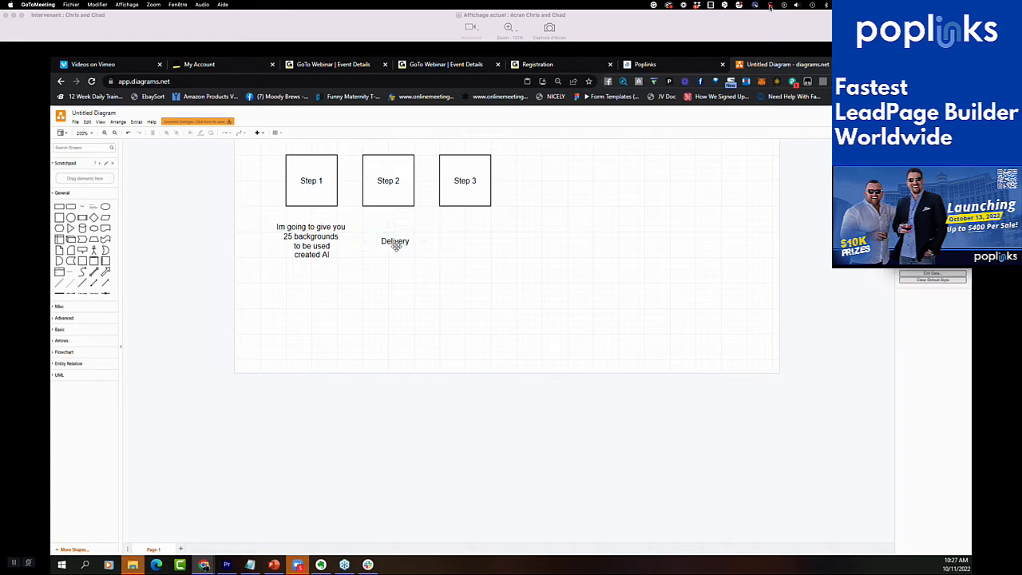
- Add a bold second line reading "BUTTON" to the Step 2 box
{"action": "right_click", "coordinate": [396, 246]}
{"action": "left_click", "coordinate": [416, 277]}
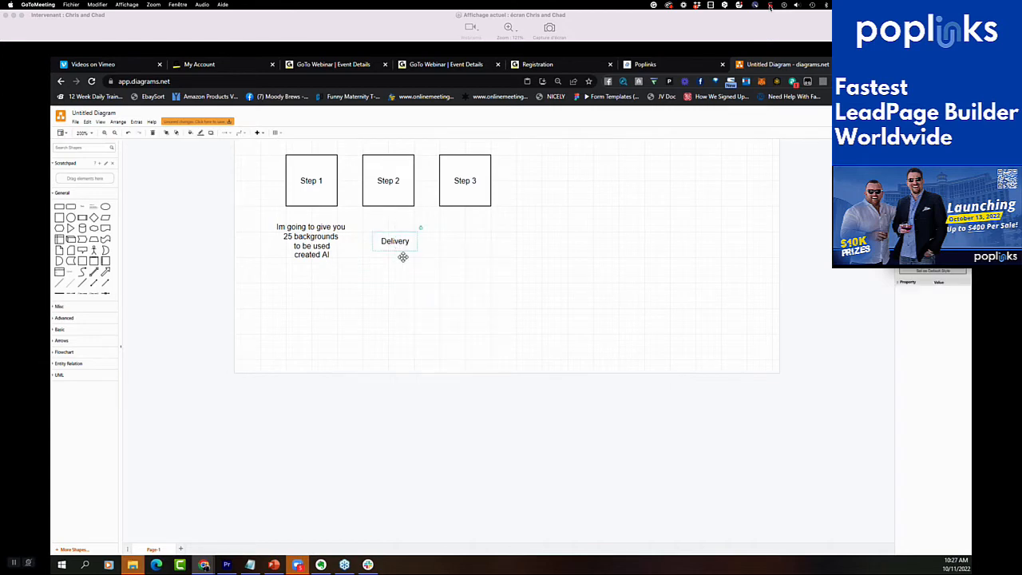
{"action": "left_click", "coordinate": [386, 197]}
{"action": "double_click", "coordinate": [397, 178]}
{"action": "left_click", "coordinate": [398, 182]}
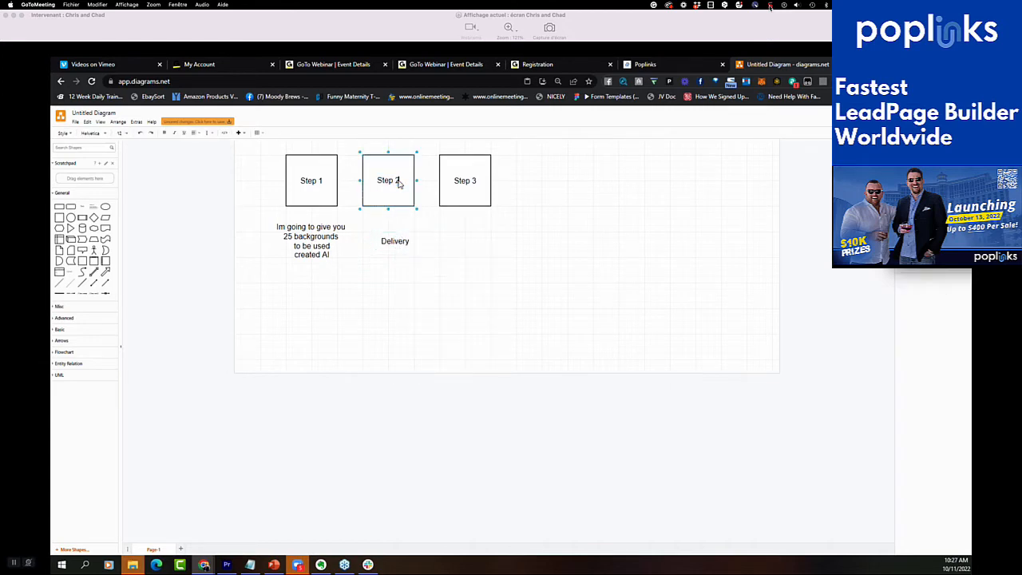
{"action": "key", "text": "Return"}
{"action": "type", "text": "BUT"}
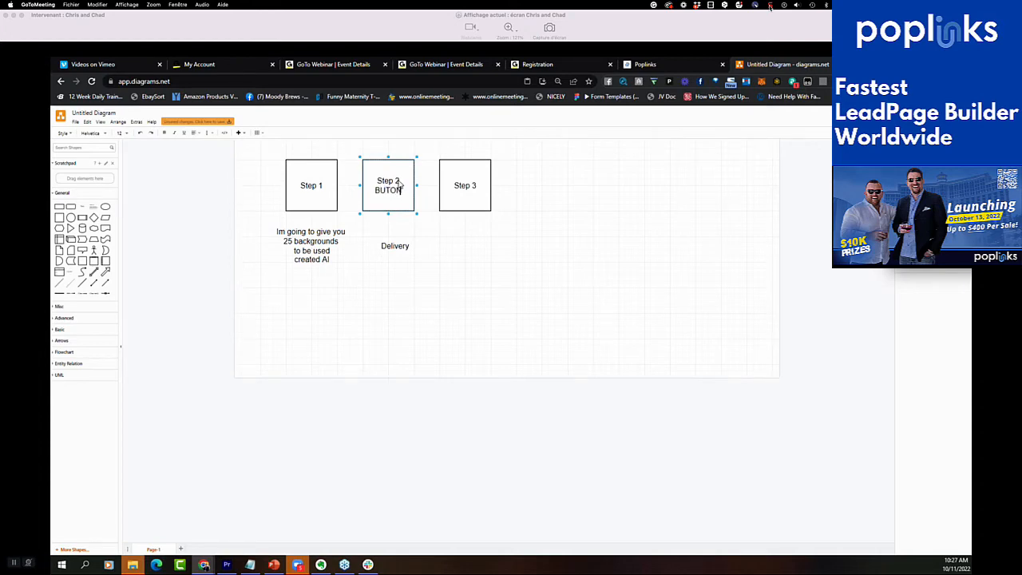
{"action": "type", "text": "TON"}
{"action": "double_click", "coordinate": [393, 194]}
- Duplicate the Delivery label, place the copy beneath the Step 3 box and change its text to "Graphaics AI"
{"action": "right_click", "coordinate": [391, 246]}
{"action": "left_click", "coordinate": [403, 276]}
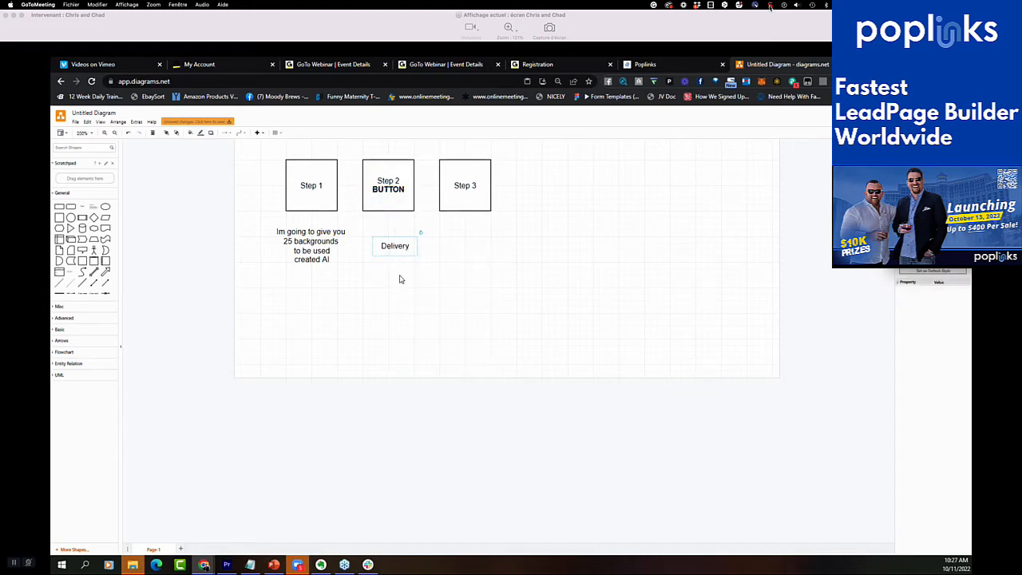
{"action": "right_click", "coordinate": [550, 268]}
{"action": "left_click", "coordinate": [562, 284]}
{"action": "left_click_drag", "start_coordinate": [561, 285], "coordinate": [472, 244]}
{"action": "double_click", "coordinate": [472, 245]}
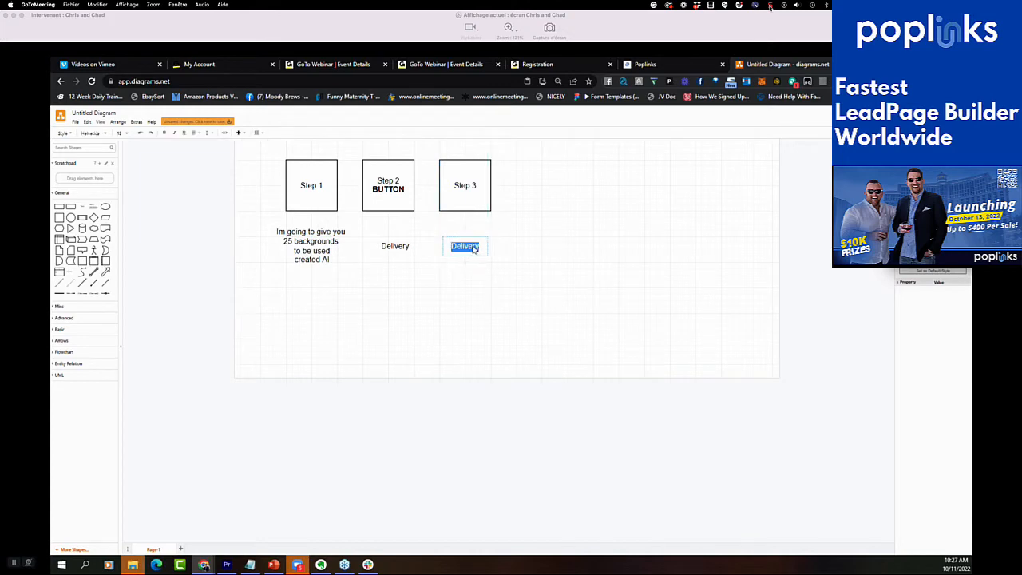
{"action": "type", "text": "Gra"}
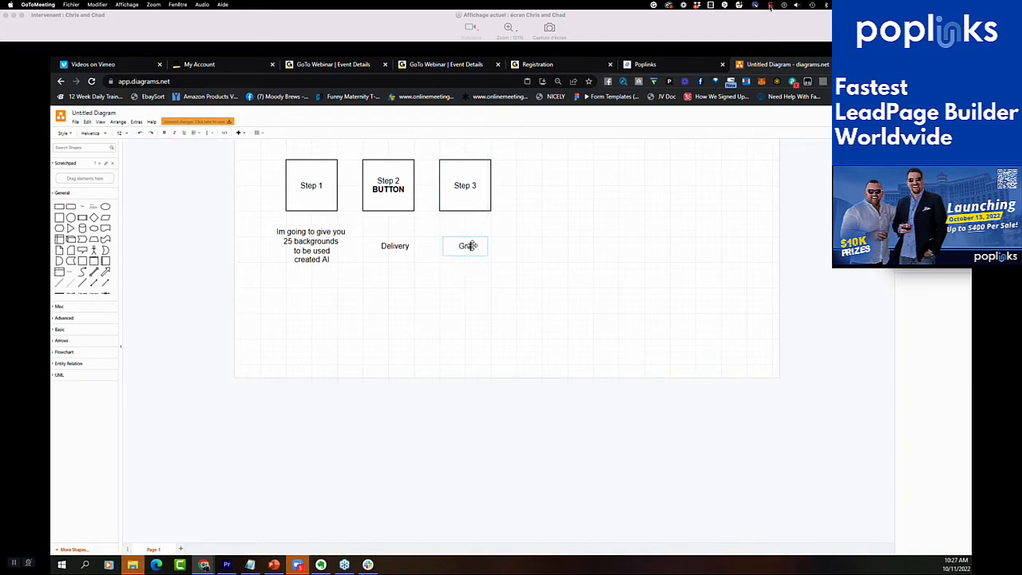
{"action": "type", "text": "phaics AI"}
{"action": "left_click", "coordinate": [498, 289]}
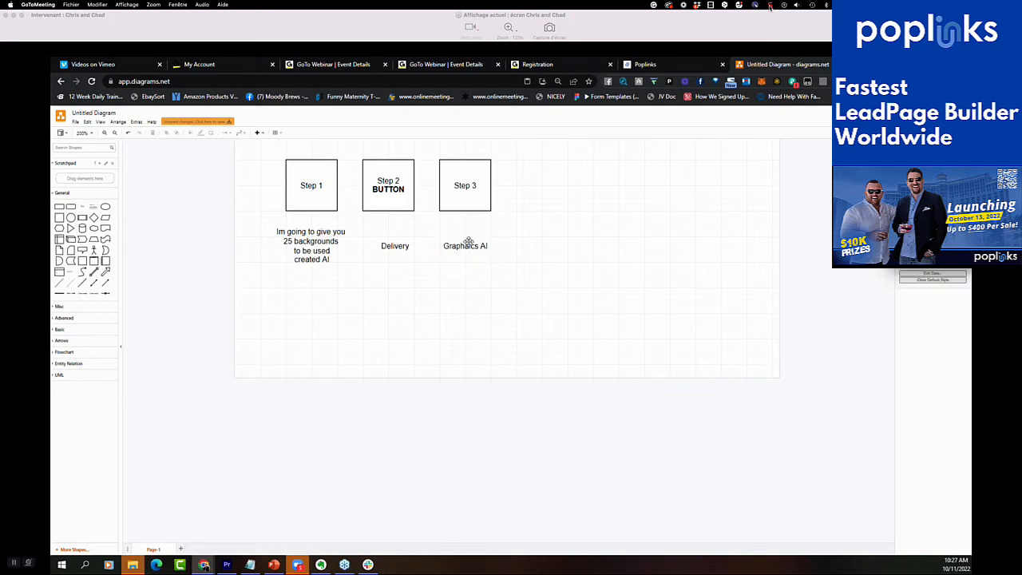
- Add the text "Your Affiliate Link" under the heading inside the Step 3 box
{"action": "left_click", "coordinate": [465, 181]}
{"action": "double_click", "coordinate": [467, 183]}
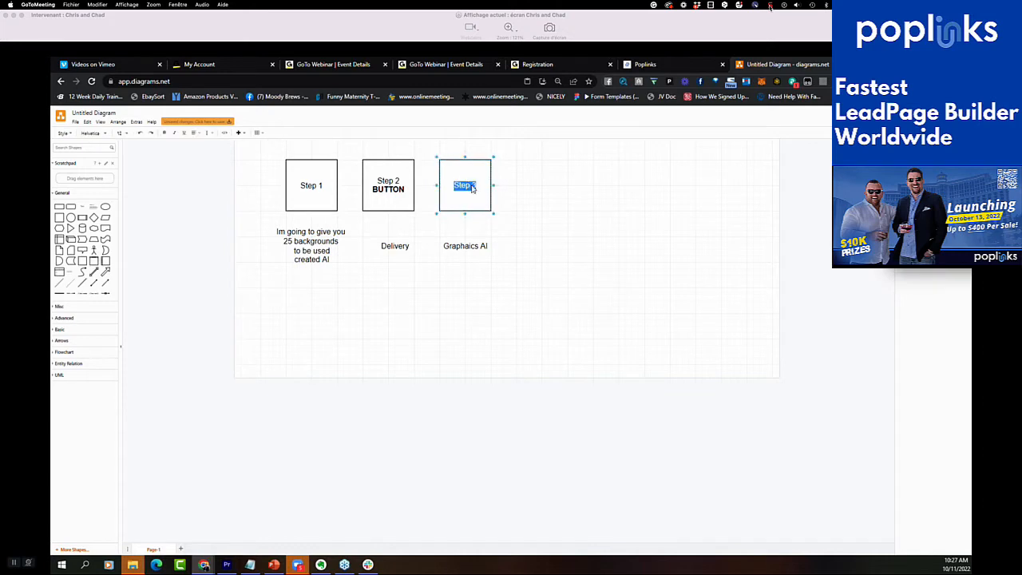
{"action": "left_click", "coordinate": [472, 188]}
{"action": "key", "text": "Return"}
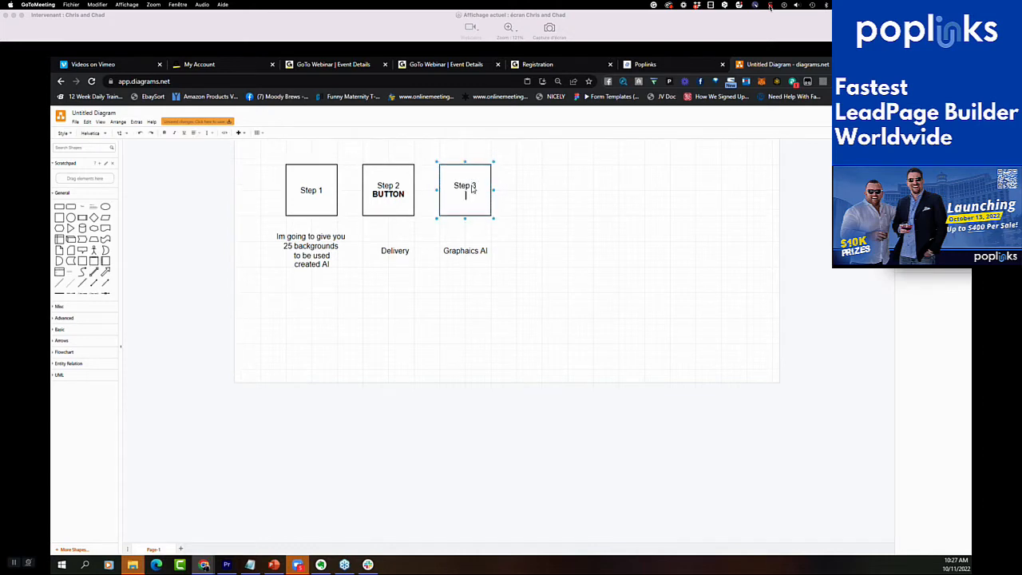
{"action": "type", "text": "Your AIffiliate Link"}
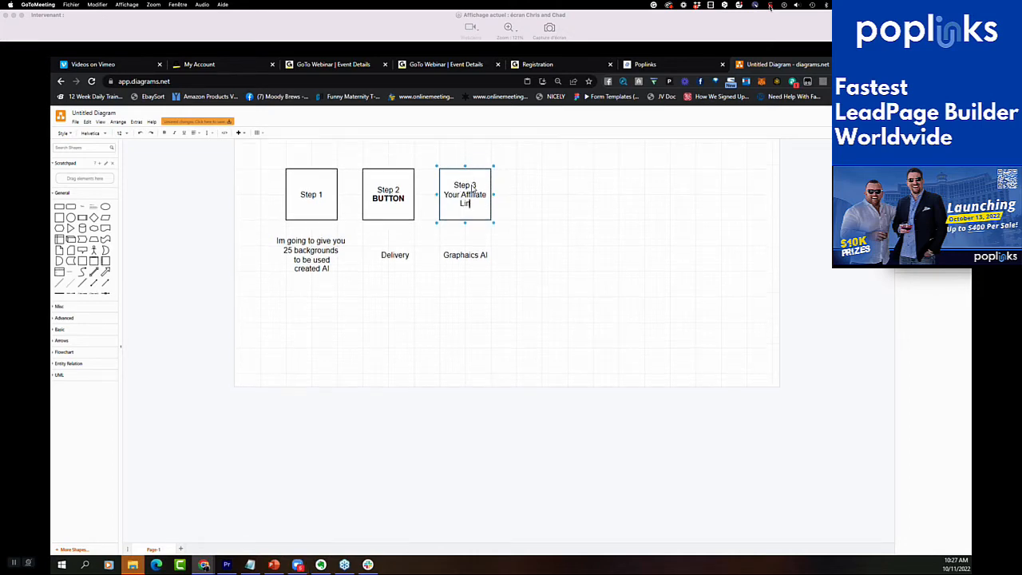
{"action": "left_click", "coordinate": [561, 349]}
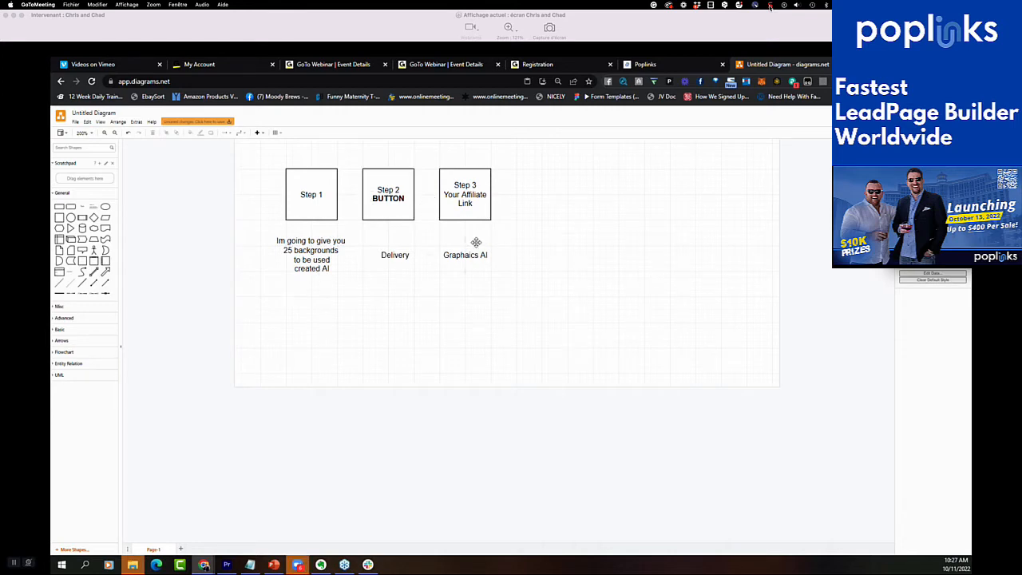
{"action": "left_click", "coordinate": [469, 190]}
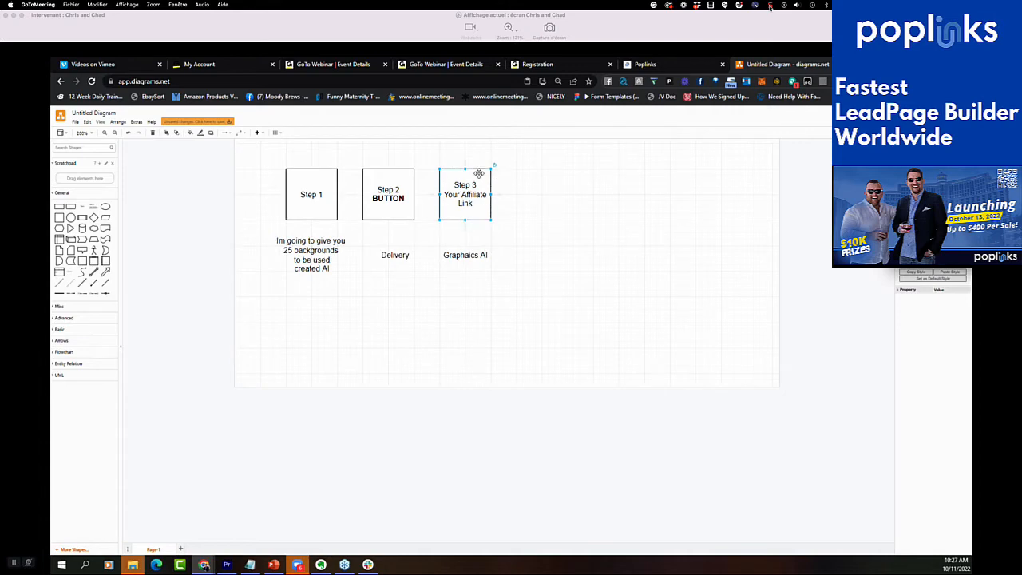
- Add a bold second line reading "FORM" to the Step 1 box
{"action": "left_click", "coordinate": [304, 193]}
{"action": "double_click", "coordinate": [317, 195]}
{"action": "left_click", "coordinate": [318, 198]}
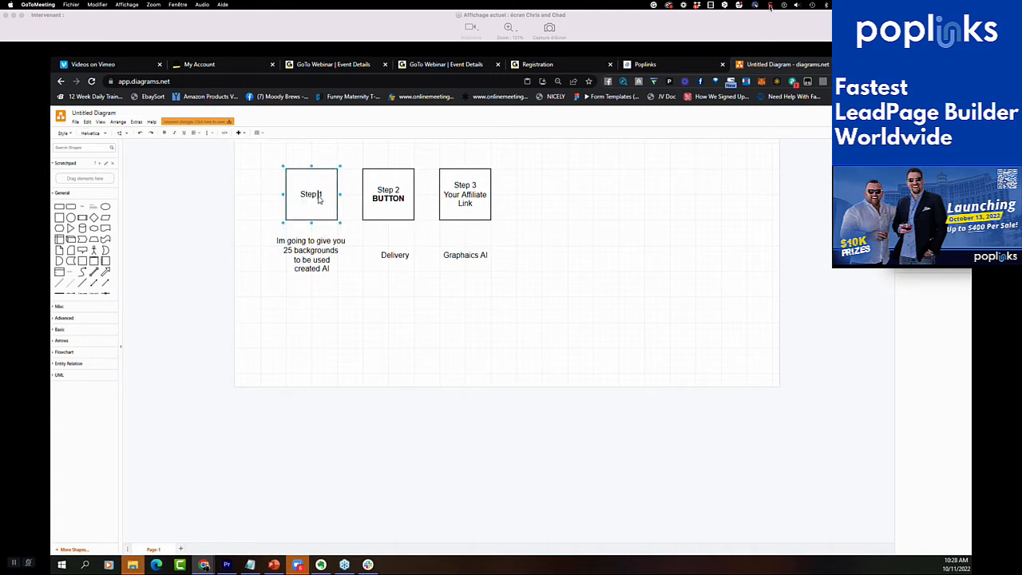
{"action": "key", "text": "Return"}
{"action": "type", "text": "FORM"}
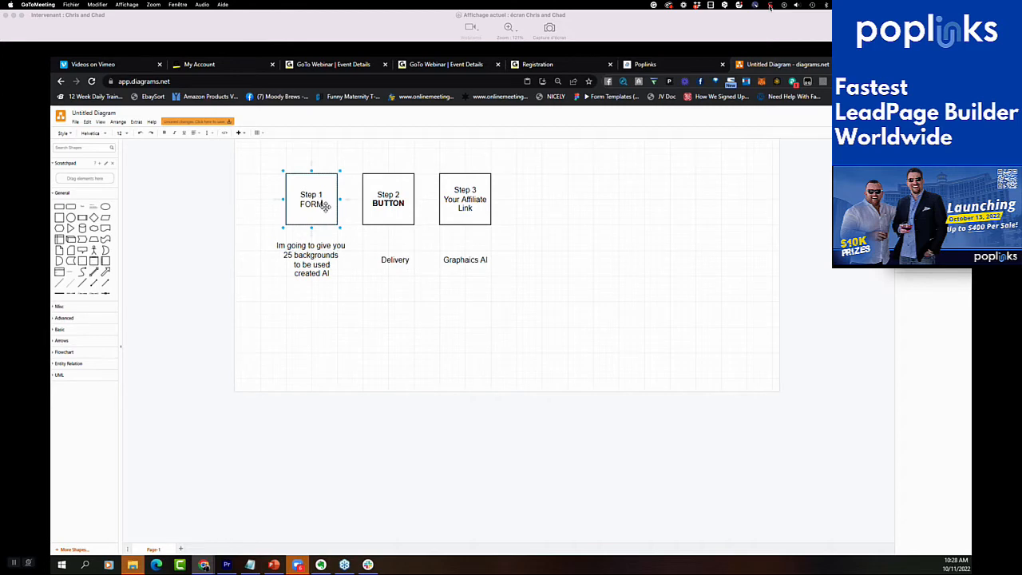
{"action": "mouse_move", "coordinate": [320, 200]}
{"action": "left_mouse_down"}
{"action": "mouse_move", "coordinate": [300, 202]}
{"action": "mouse_move", "coordinate": [330, 201]}
{"action": "left_mouse_up"}
{"action": "double_click", "coordinate": [319, 208]}
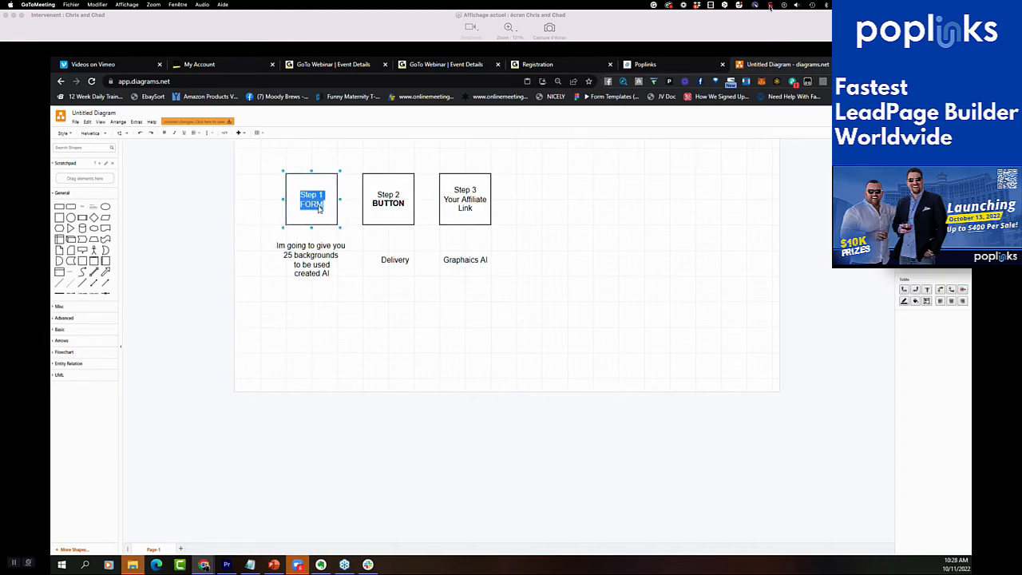
{"action": "left_click", "coordinate": [319, 209]}
{"action": "double_click", "coordinate": [318, 206]}
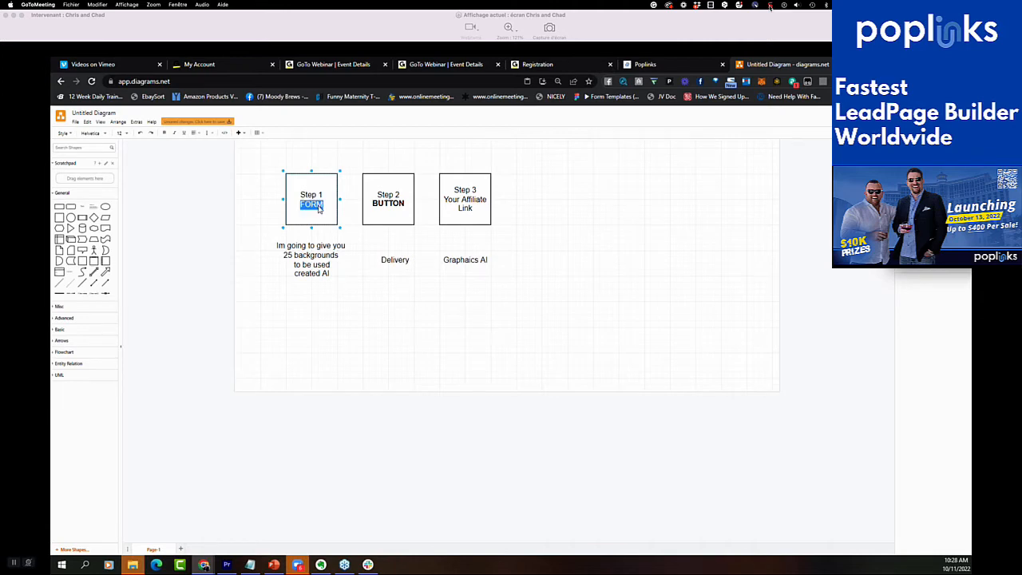
- Bring up the Zoom chat window and move it clear of the diagram
{"action": "left_click", "coordinate": [297, 565]}
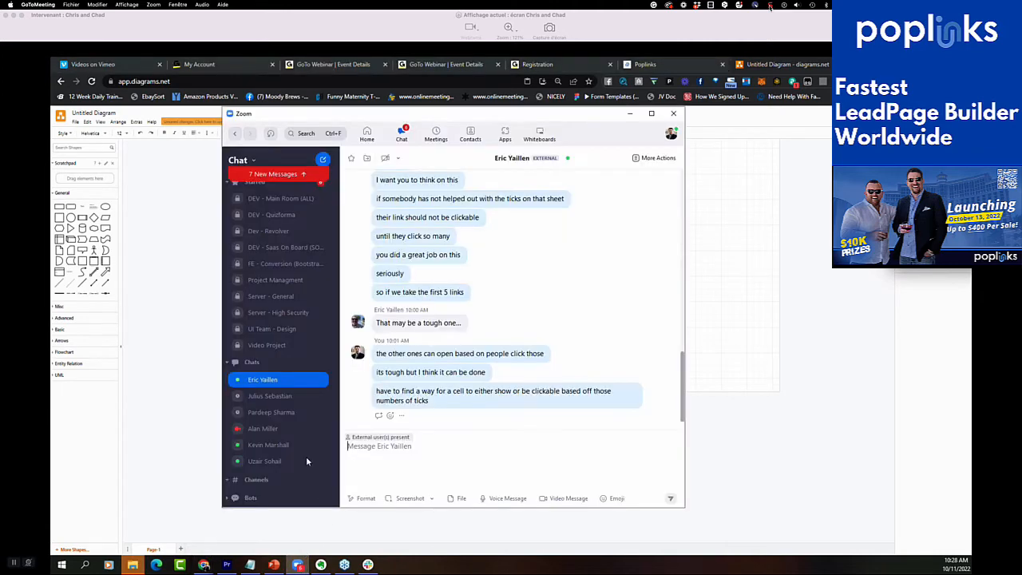
{"action": "left_click_drag", "start_coordinate": [299, 113], "coordinate": [50, 152]}
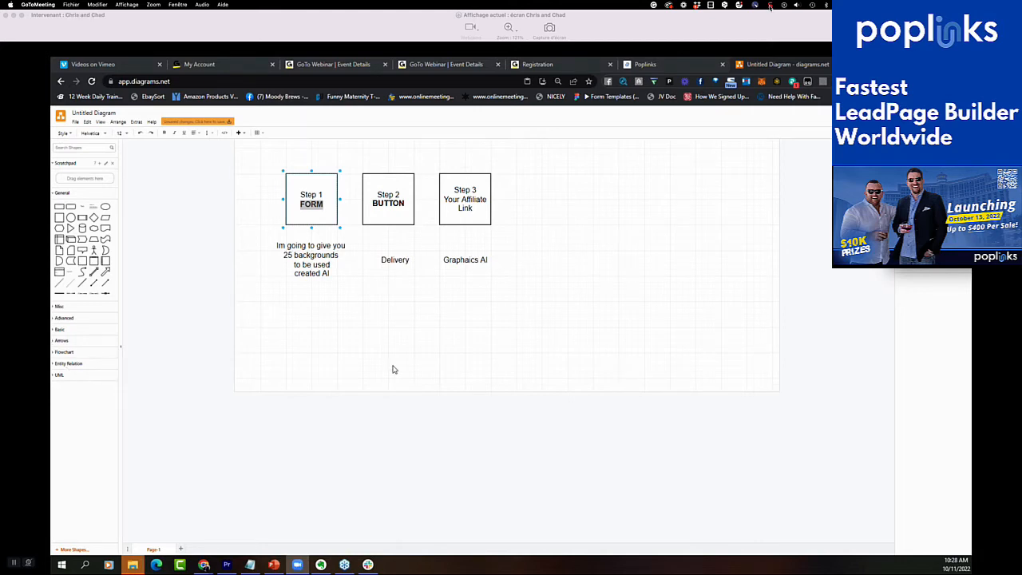
- Select all three step boxes with their labels and move the whole group slightly down and to the left on the page
{"action": "left_click", "coordinate": [352, 238]}
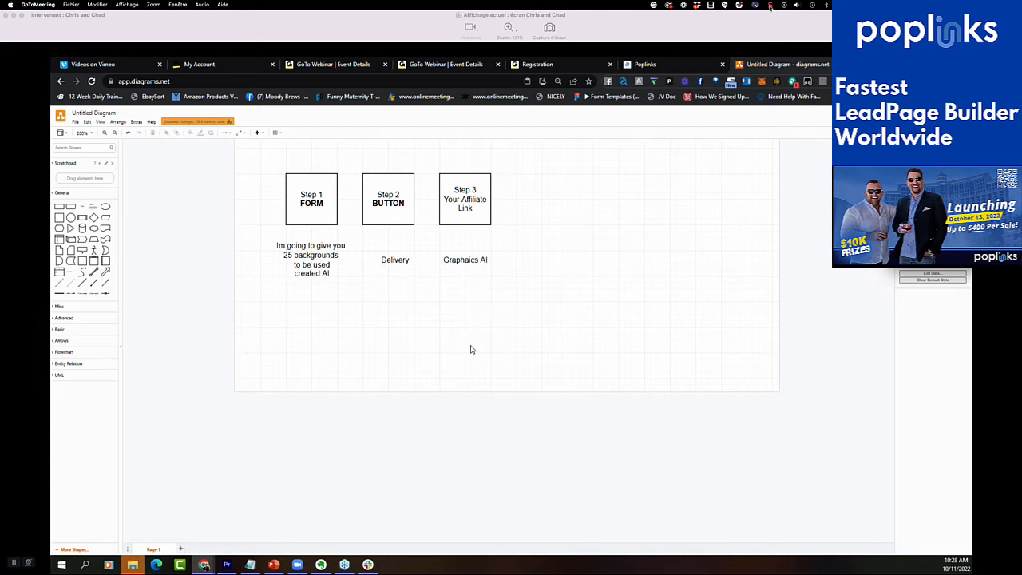
{"action": "left_click_drag", "start_coordinate": [533, 316], "coordinate": [268, 155]}
{"action": "left_click_drag", "start_coordinate": [302, 184], "coordinate": [298, 220]}
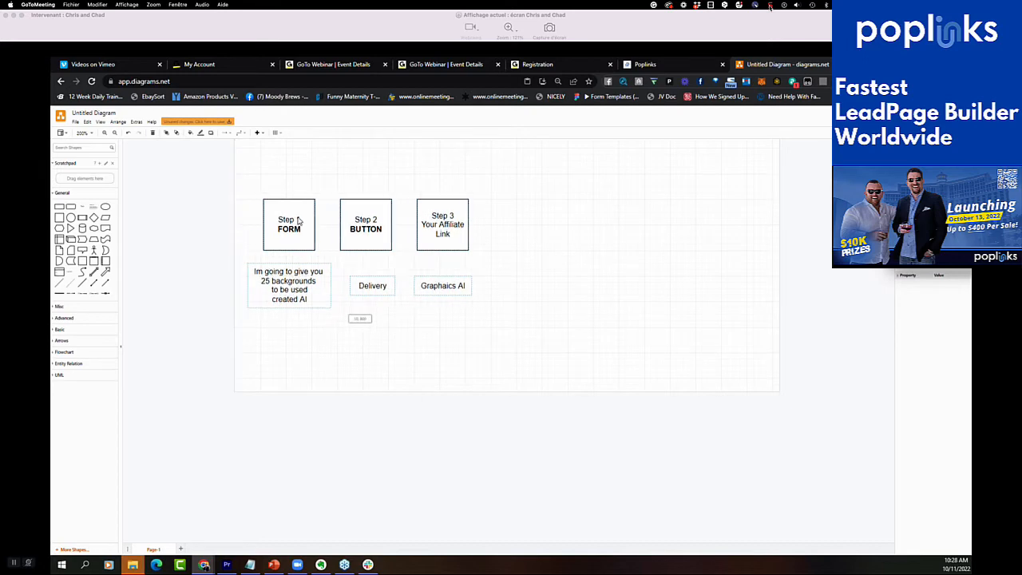
- Add a text label reading "Lead Steps" in the empty area beside the Graphaics AI label
{"action": "double_click", "coordinate": [527, 293]}
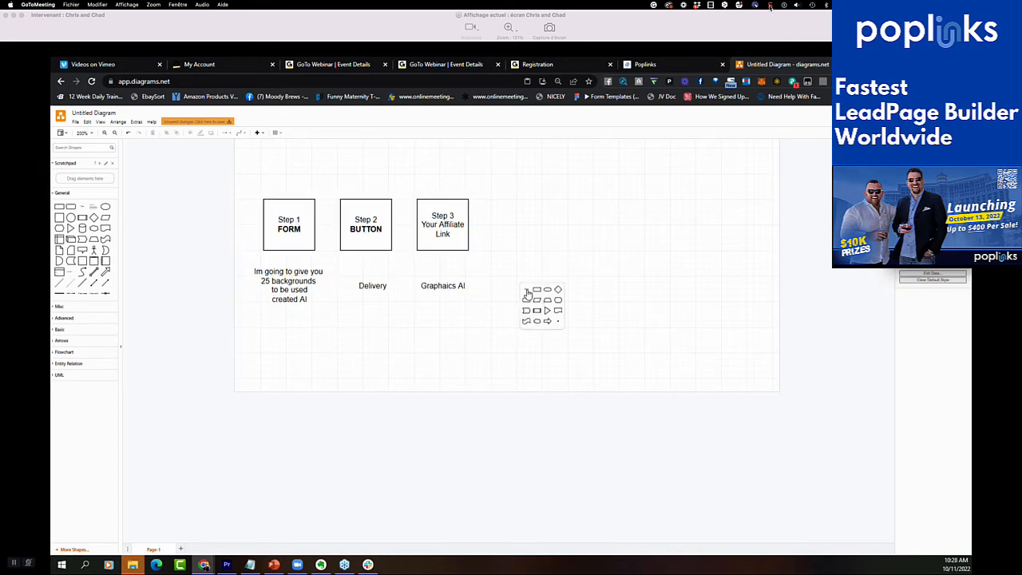
{"action": "left_click", "coordinate": [527, 292]}
{"action": "type", "text": "LEad SYS"}
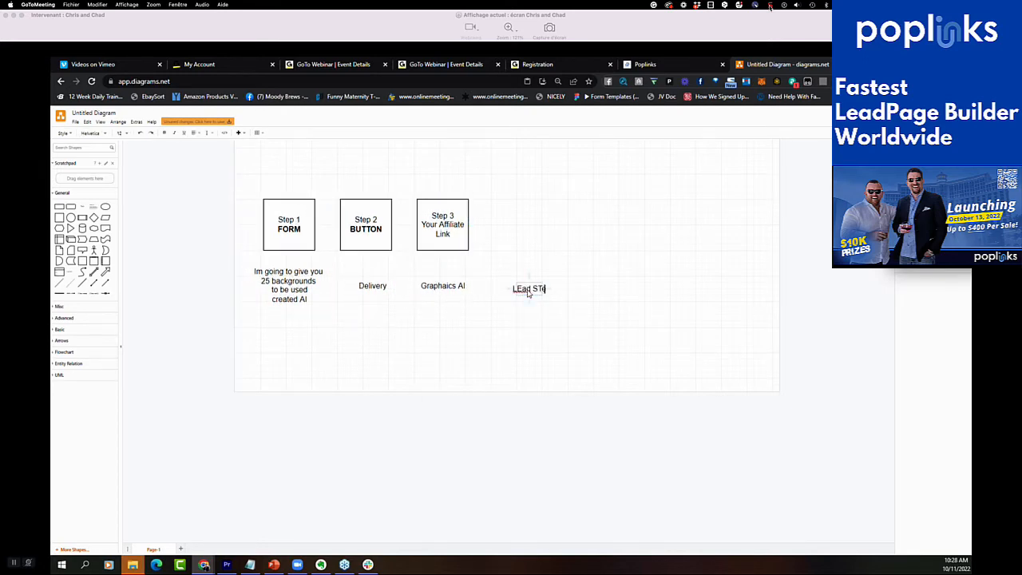
{"action": "key", "text": "BackSpace"}
{"action": "key", "text": "BackSpace"}
{"action": "key", "text": "BackSpace"}
{"action": "key", "text": "BackSpace"}
{"action": "key", "text": "BackSpace"}
{"action": "key", "text": "BackSpace"}
{"action": "key", "text": "BackSpace"}
{"action": "type", "text": "ead"}
{"action": "key", "text": "BackSpace"}
{"action": "type", "text": "d Steps"}
- Make the Lead Steps label bold and place it as a heading above the Step 1 box
{"action": "triple_click", "coordinate": [537, 293]}
{"action": "key", "text": "ctrl+b"}
{"action": "left_click", "coordinate": [549, 309]}
{"action": "left_click_drag", "start_coordinate": [537, 290], "coordinate": [292, 180]}
- Apply the light green style to the Step 3 box
{"action": "left_click", "coordinate": [463, 246]}
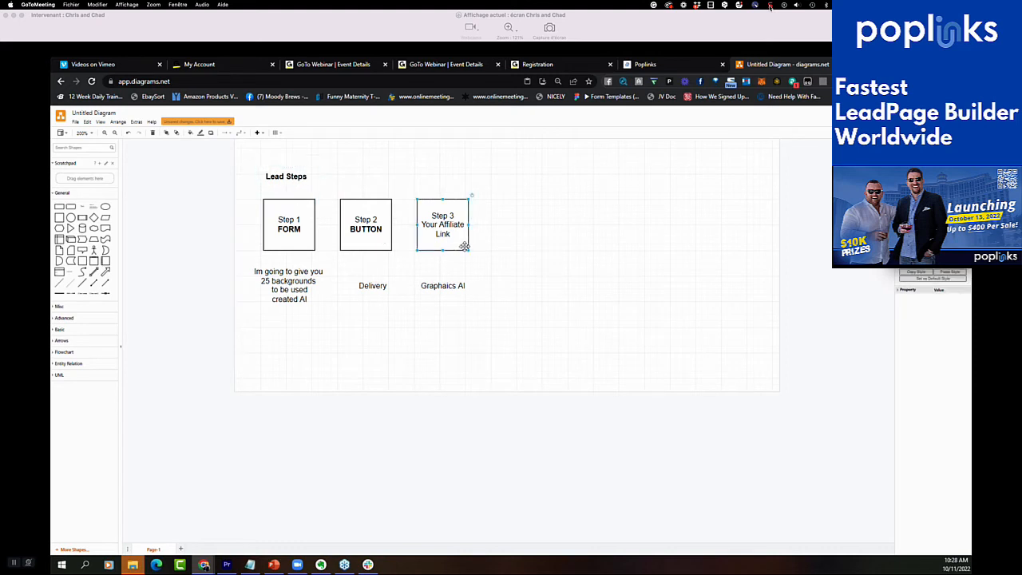
{"action": "left_click", "coordinate": [955, 161]}
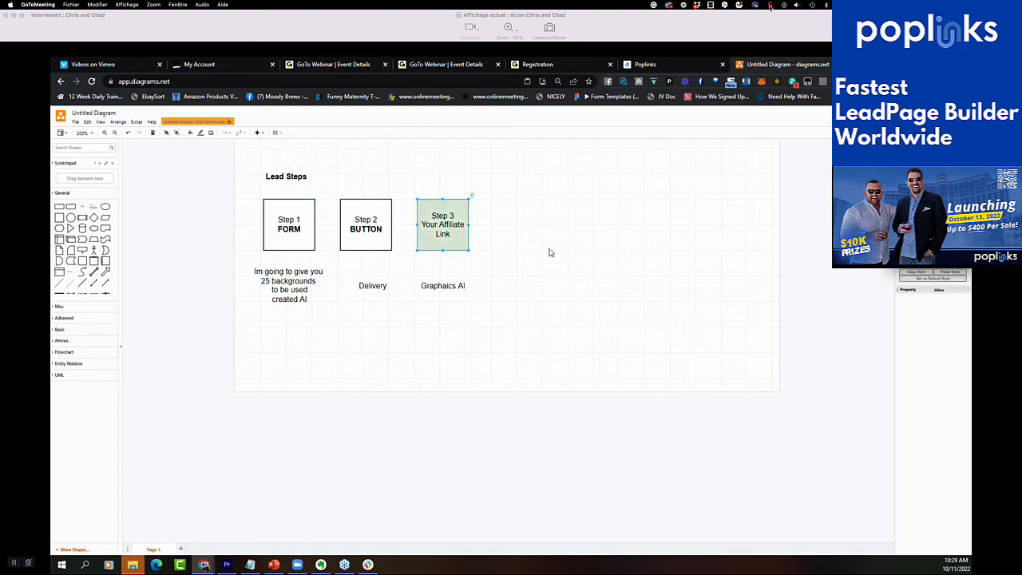
{"action": "left_click", "coordinate": [512, 339]}
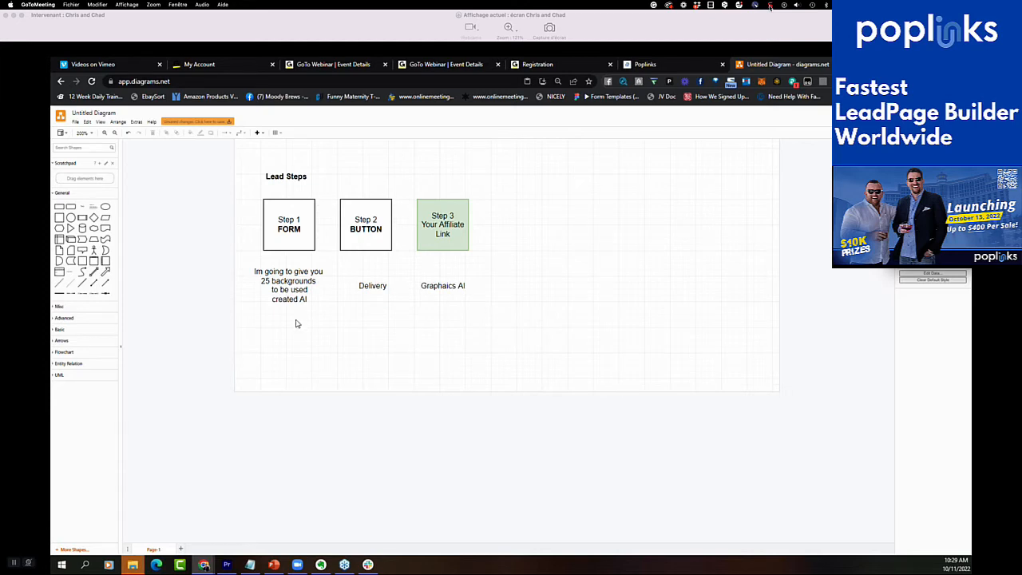
- Copy the Lead Steps heading, the three boxes and the Delivery and Graphaics AI labels, and place the copy beside the original at the same height
{"action": "left_click_drag", "start_coordinate": [248, 336], "coordinate": [505, 163]}
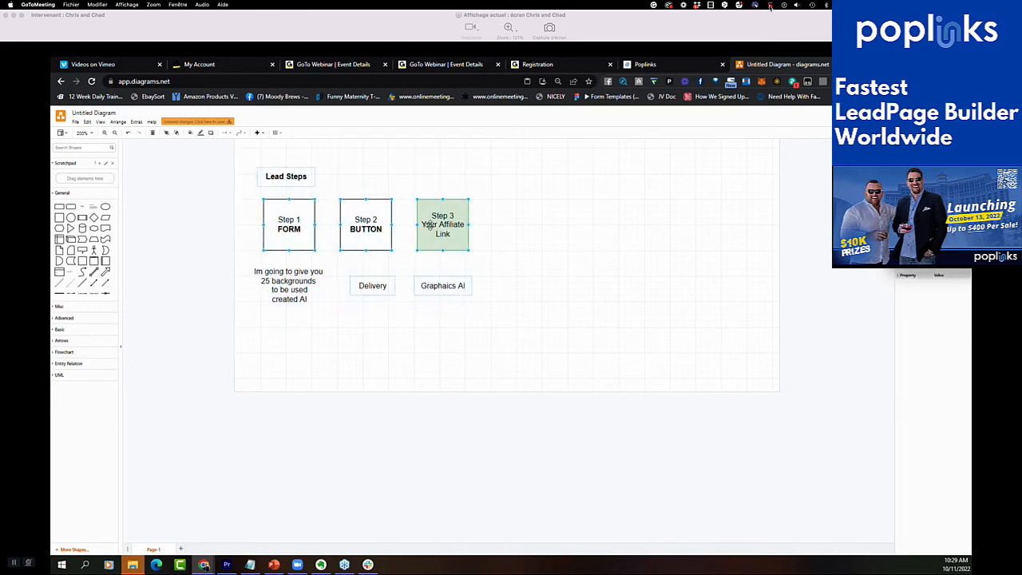
{"action": "right_click", "coordinate": [434, 228]}
{"action": "right_click", "coordinate": [616, 340]}
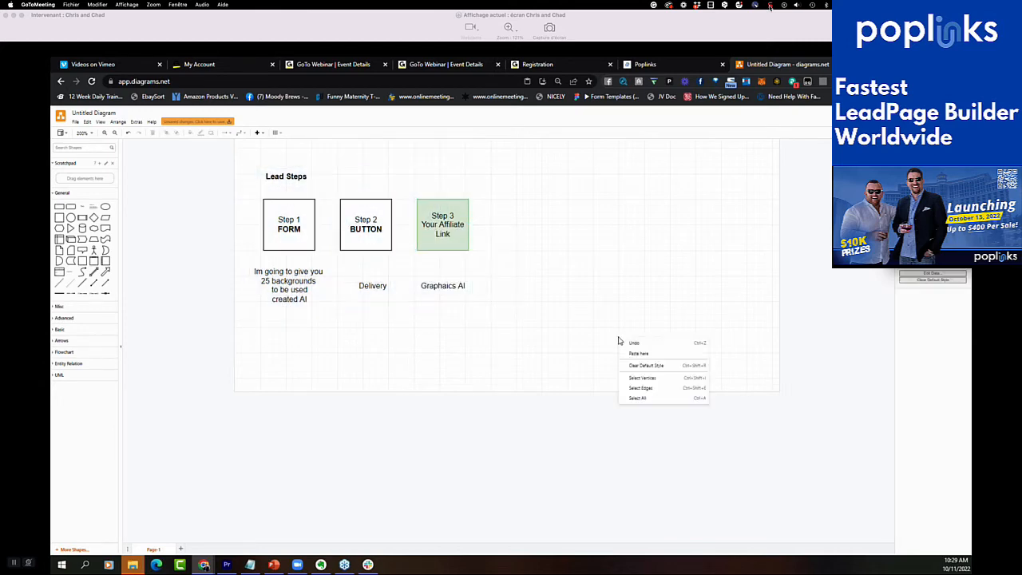
{"action": "left_click", "coordinate": [625, 360]}
{"action": "left_click_drag", "start_coordinate": [649, 384], "coordinate": [553, 218]}
{"action": "left_click", "coordinate": [558, 228]}
- Delete the Step 2 box from the duplicated set and select the duplicated Step 3 box
{"action": "left_click", "coordinate": [627, 222]}
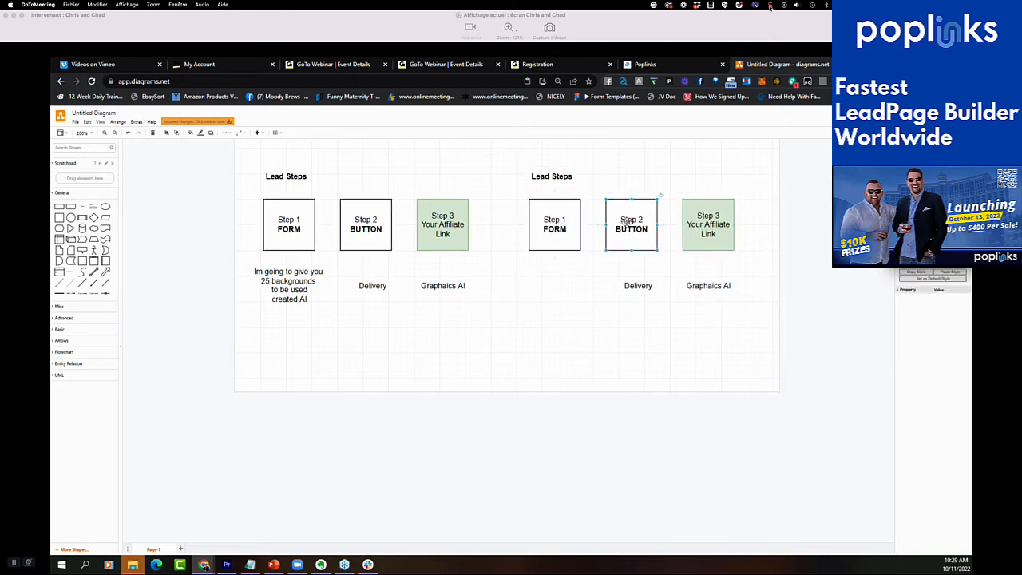
{"action": "key", "text": "Delete"}
{"action": "left_click", "coordinate": [707, 223]}
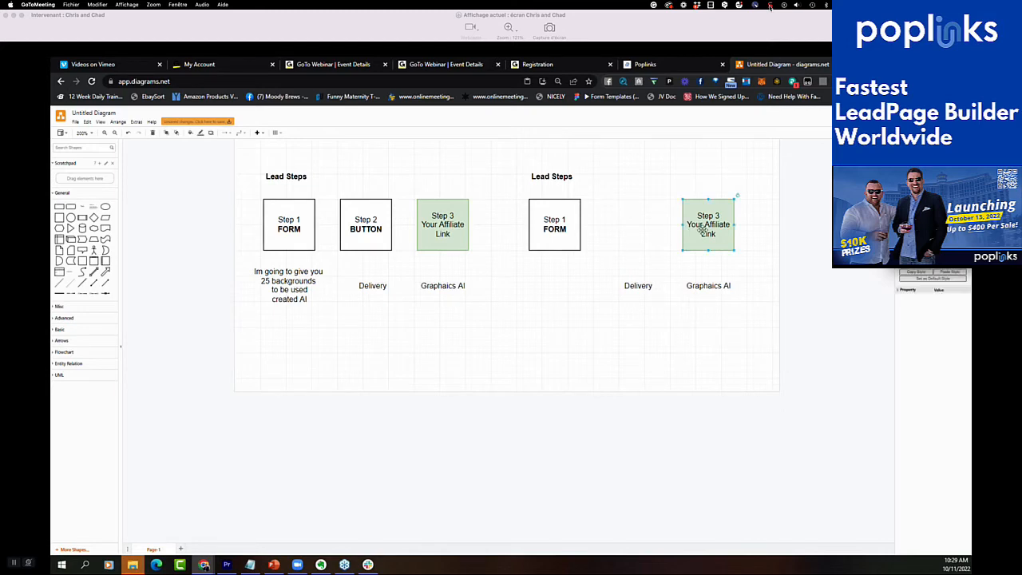